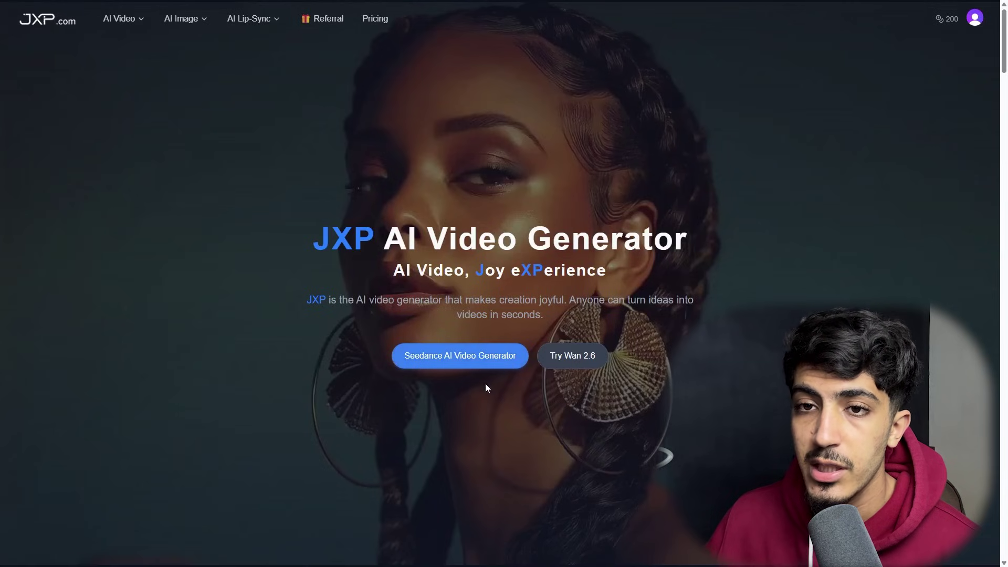
# Scroll past the tool card grid to the AI Video Generator section with Text to Video and Image to Video
pyautogui.scroll(-8, 491, 450)
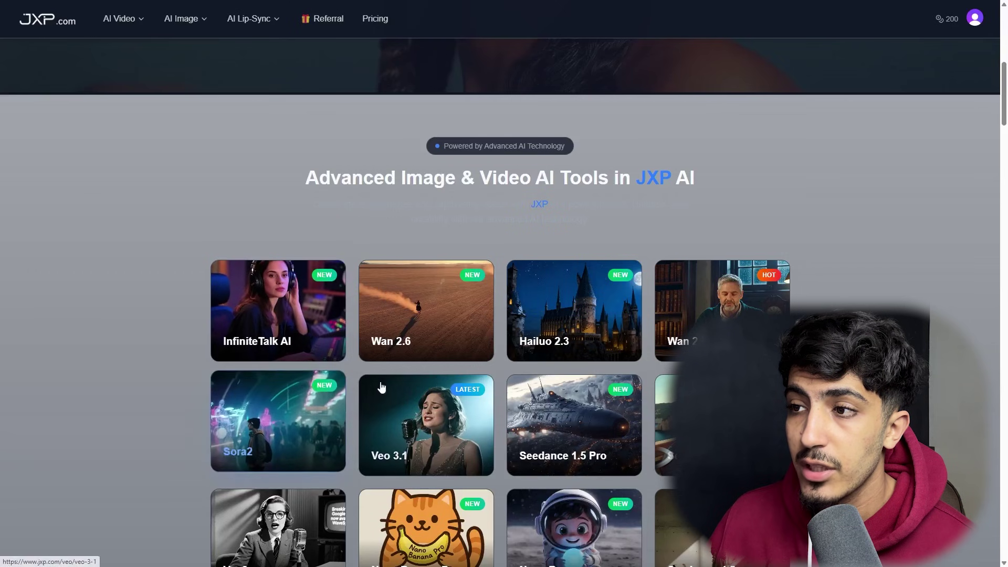
pyautogui.scroll(-1, 435, 382)
pyautogui.scroll(-3, 435, 382)
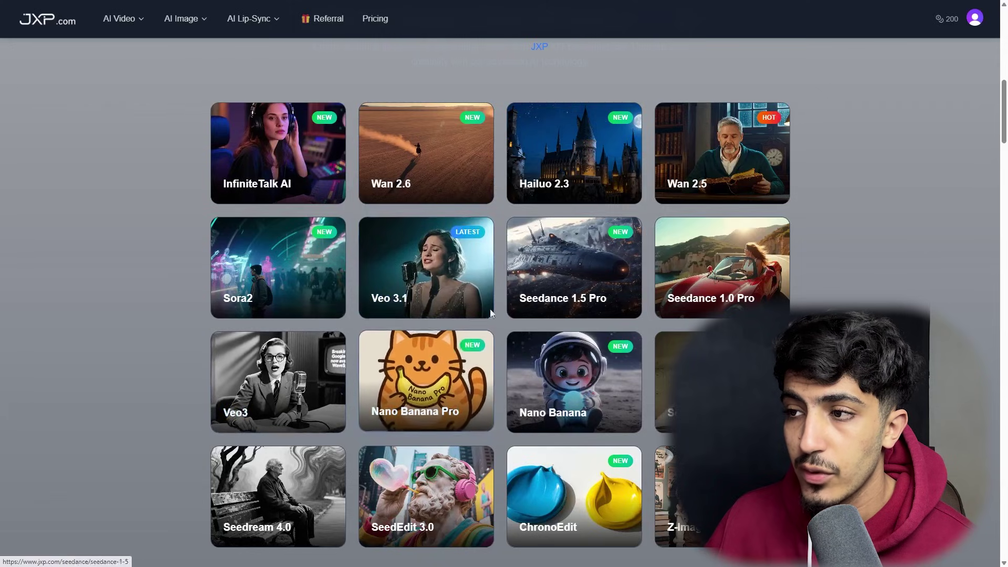
pyautogui.scroll(-6, 553, 504)
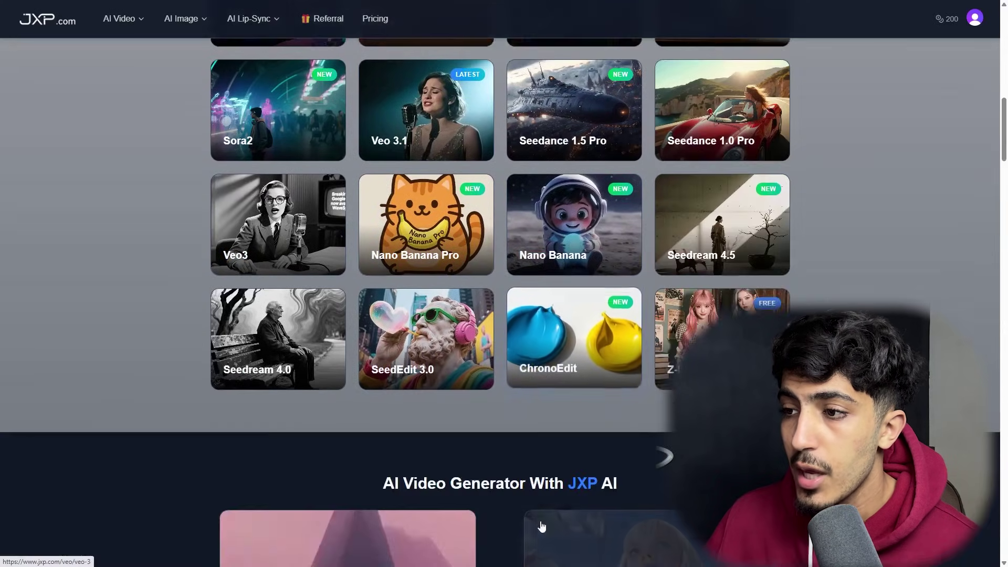
pyautogui.scroll(-3, 553, 503)
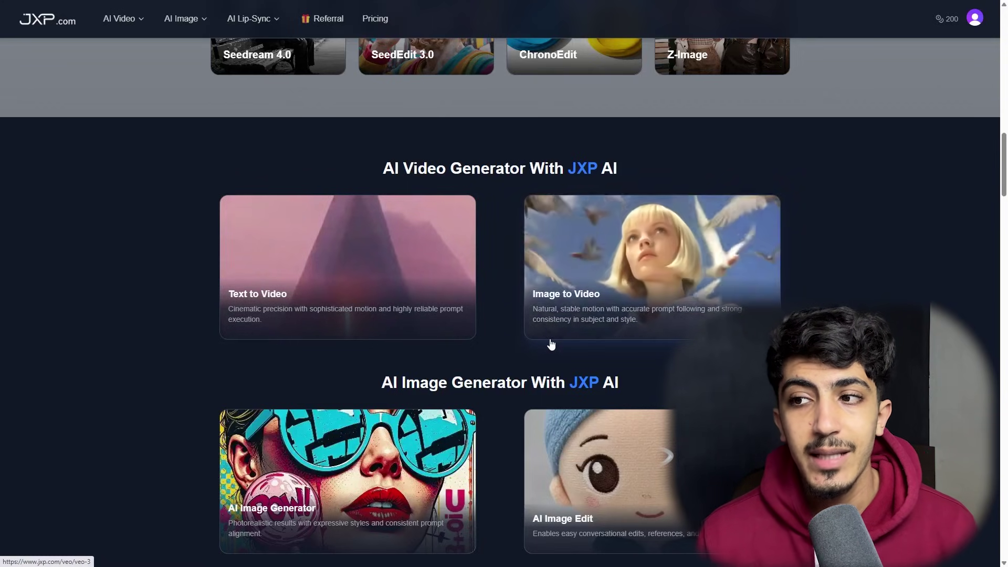
# Scroll down through the Community Showcase to reach the Seedance 1.5 Pro video generator
pyautogui.scroll(-3, 551, 345)
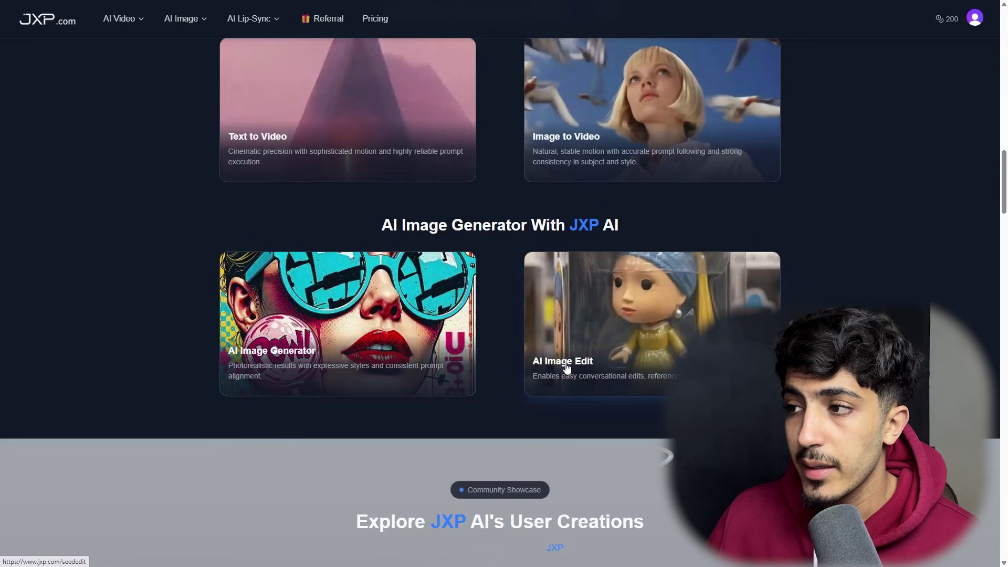
pyautogui.scroll(-5, 578, 372)
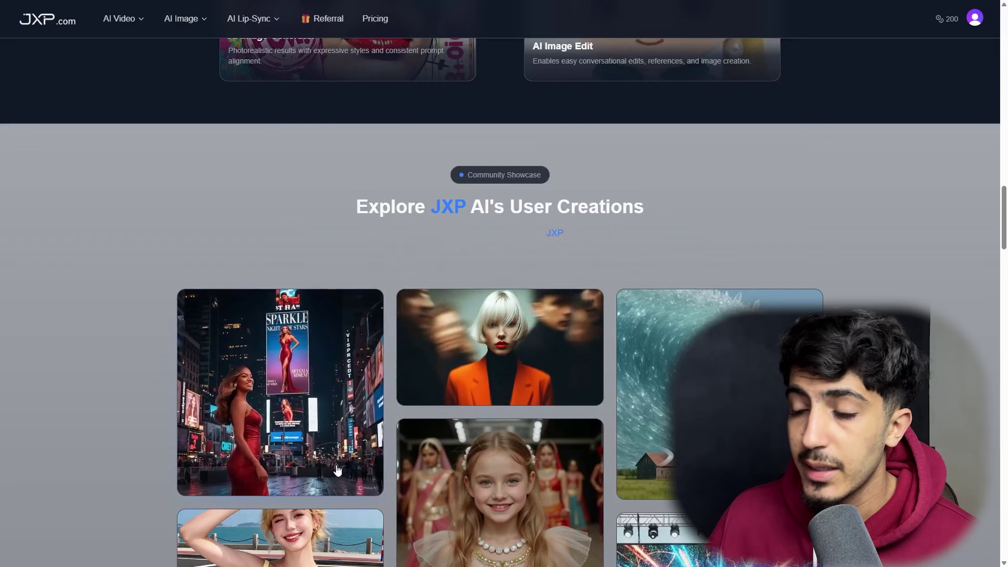
pyautogui.scroll(-2, 473, 421)
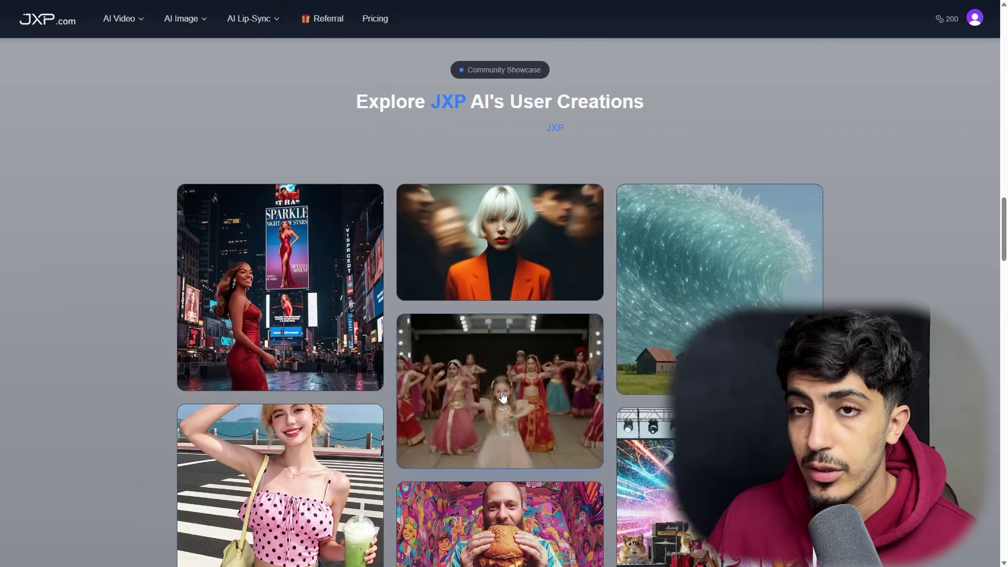
pyautogui.scroll(-5, 503, 398)
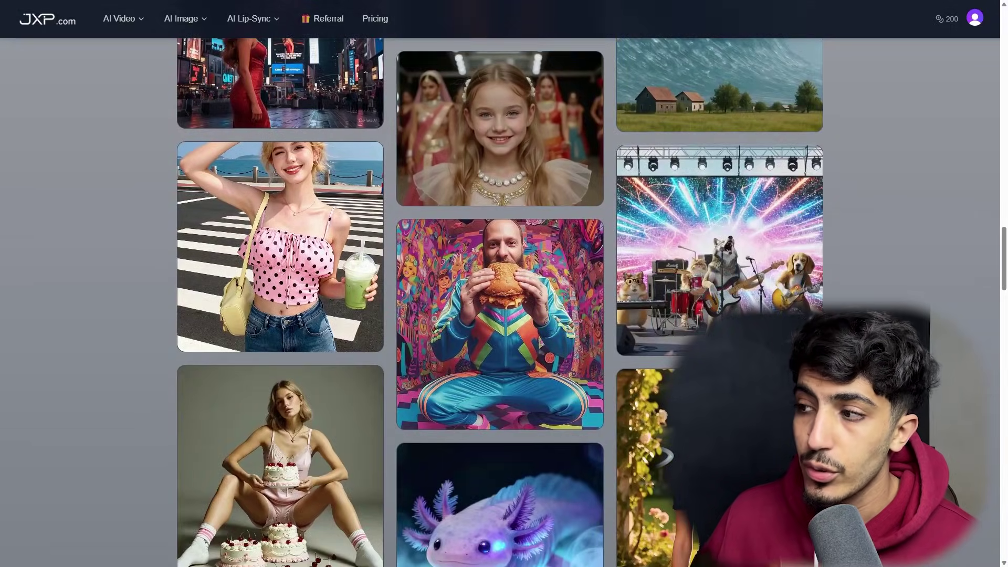
pyautogui.scroll(-10, 500, 302)
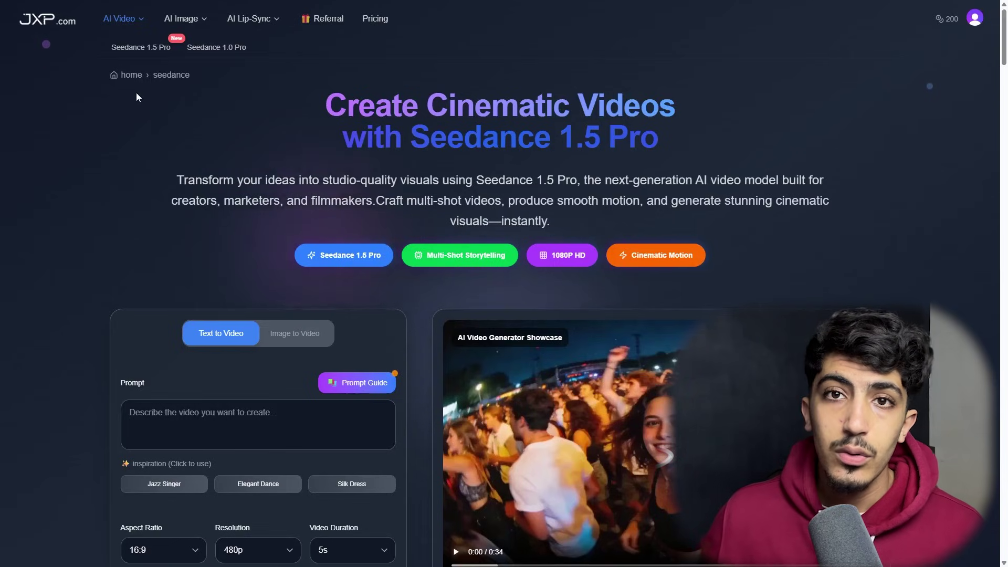
# Paste the cinematic café close-up prompt, with camera pan and lighting, into the Prompt box
pyautogui.click(199, 408)
pyautogui.write('A cinematic close-up of a young woman sitting in a modern café, soft daylight coming through large windows. She looks thoughtful, then slowly smiles and speaks to the camera: "Everything starts as an idea." Natural facial expressions, realistic eye movement and lip sync. The camera slowly pans from left to right. Warm cinematic lighting, shallow depth of field, ultra-realistic, professional film look, 4K quality.')
pyautogui.scroll(3, 230, 441)
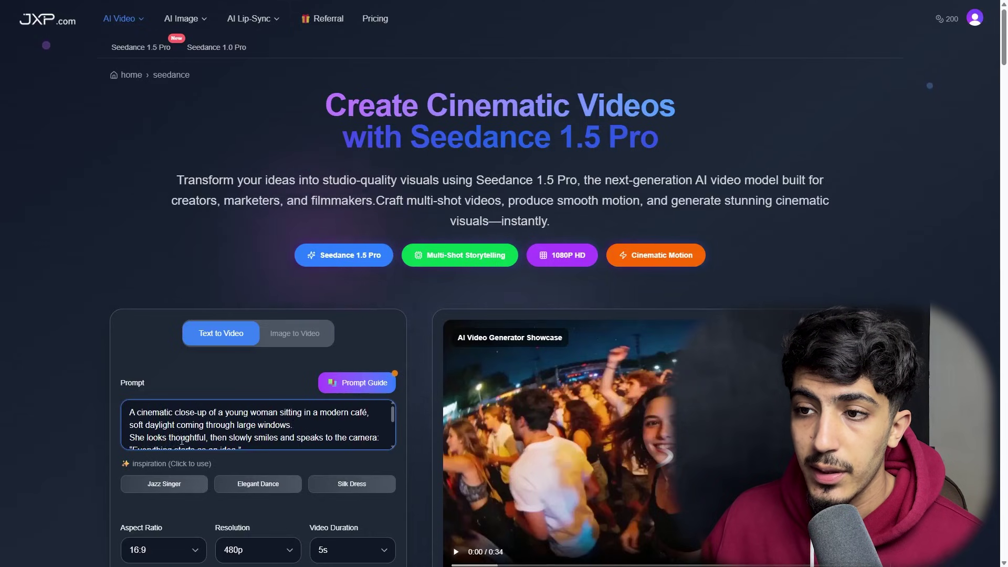
pyautogui.scroll(-1, 183, 441)
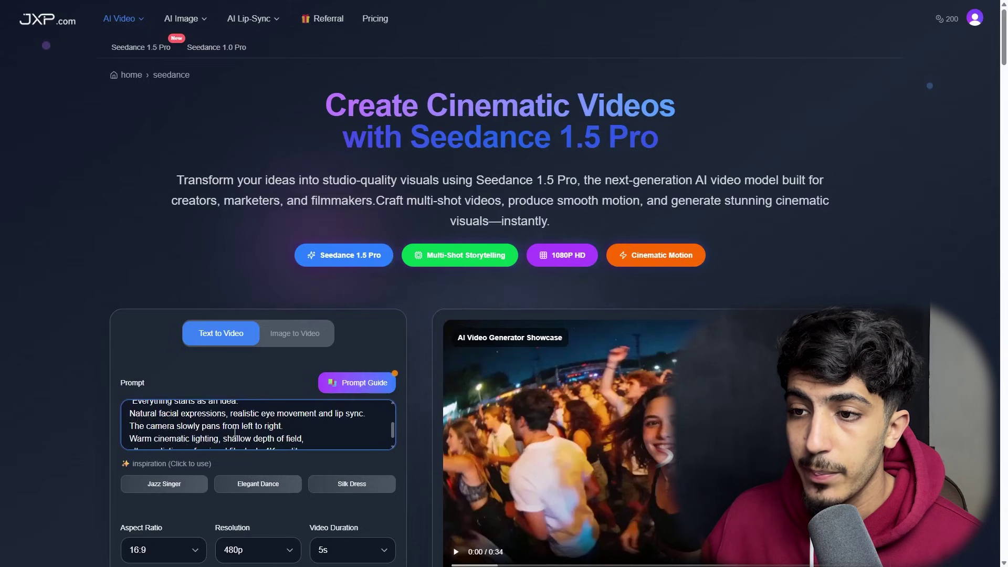
pyautogui.scroll(-1, 271, 373)
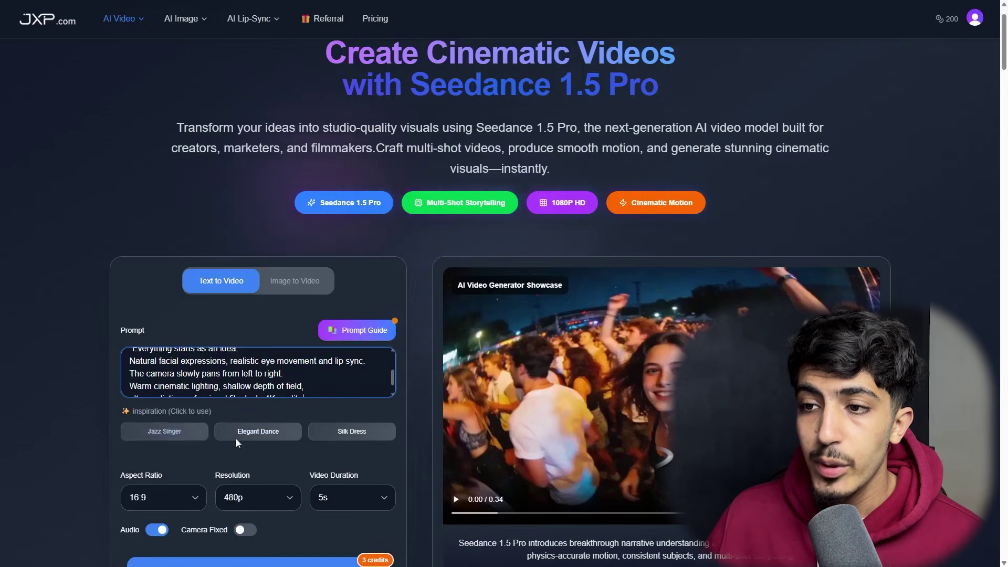
pyautogui.scroll(-1, 176, 426)
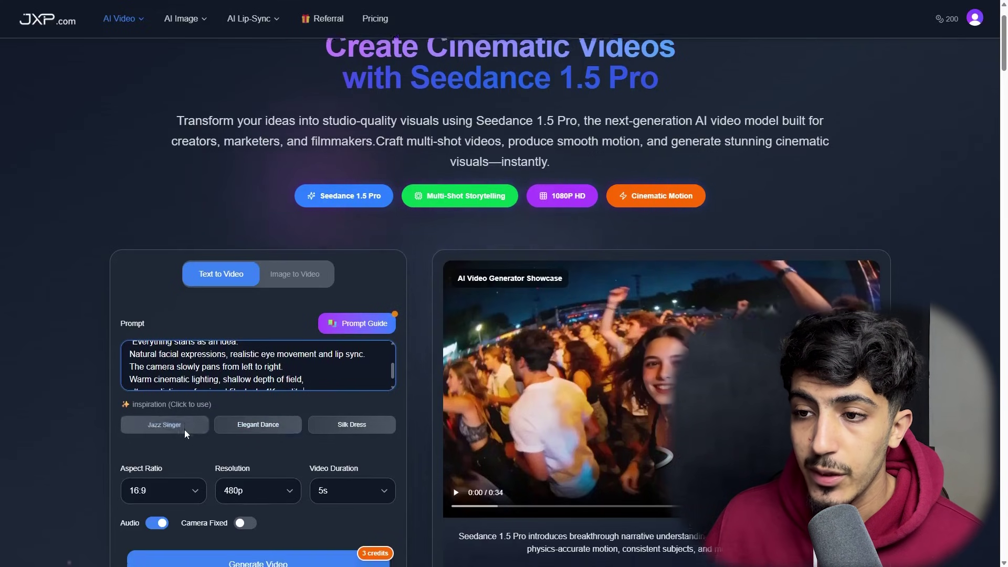
pyautogui.click(194, 445)
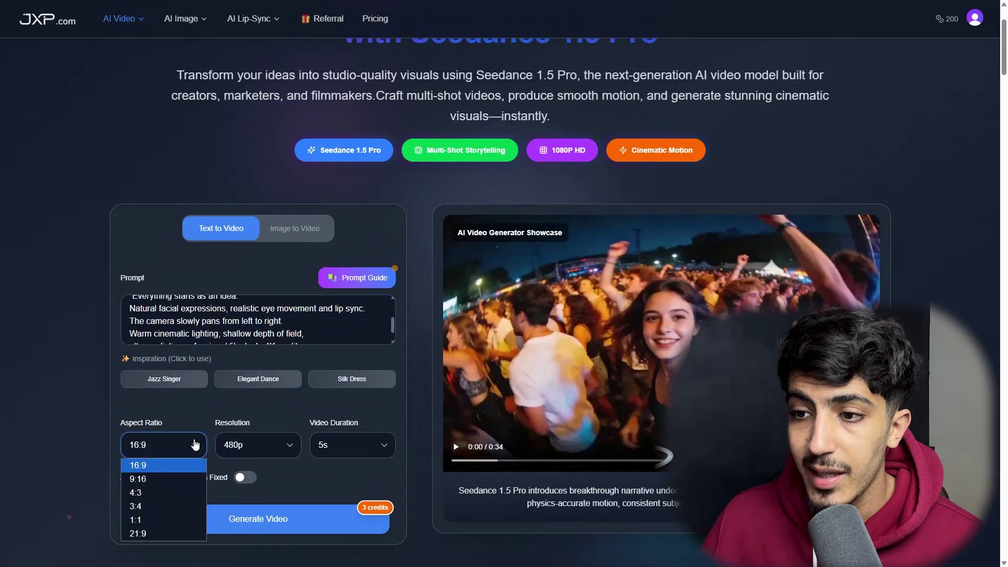
pyautogui.click(151, 451)
pyautogui.click(269, 450)
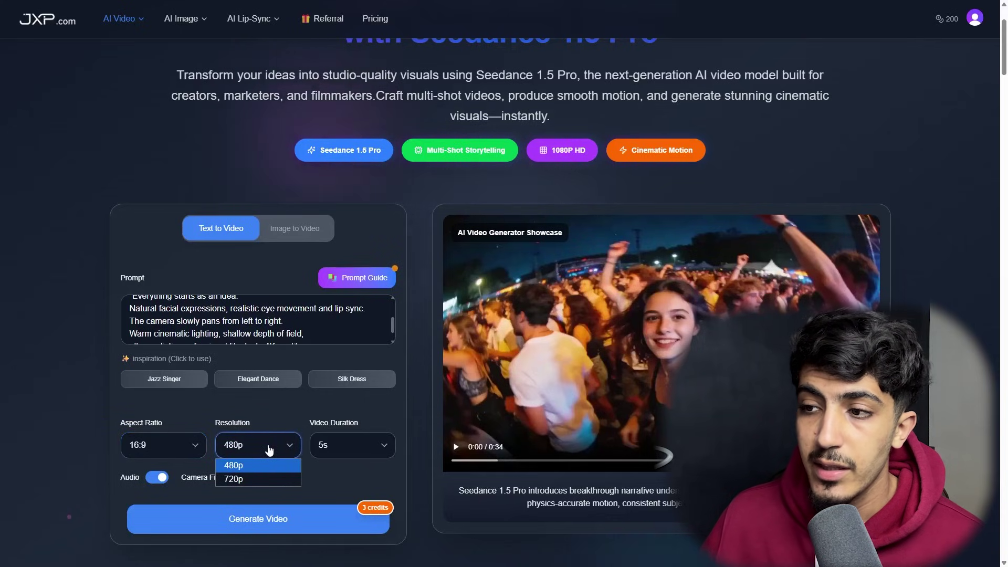
pyautogui.click(269, 450)
pyautogui.click(357, 446)
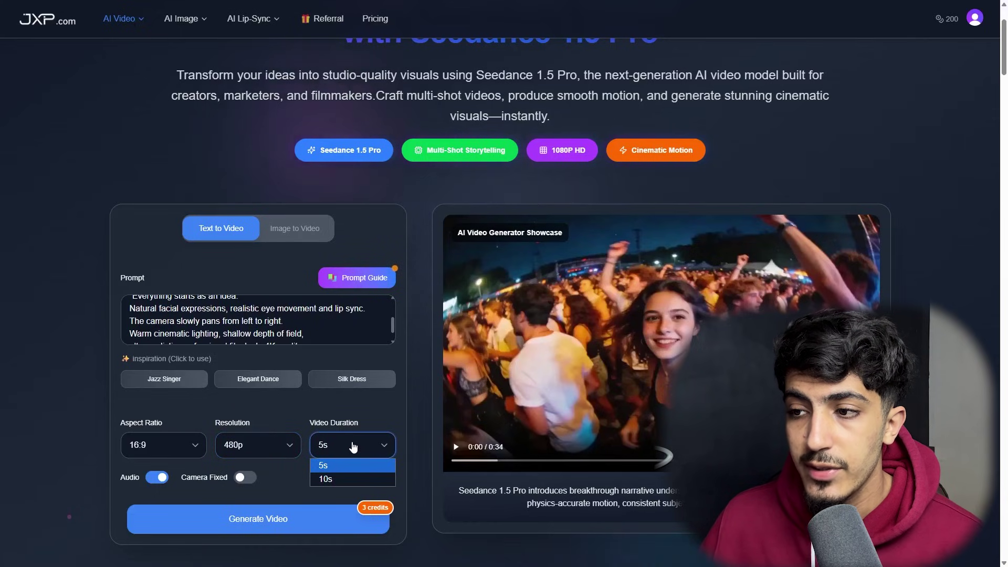
pyautogui.click(334, 475)
pyautogui.click(347, 448)
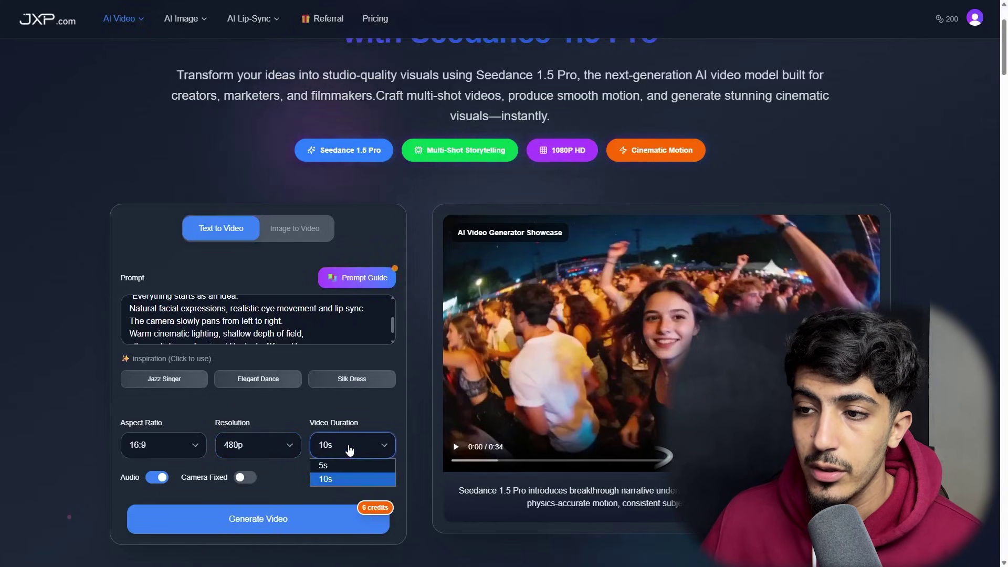
pyautogui.click(343, 467)
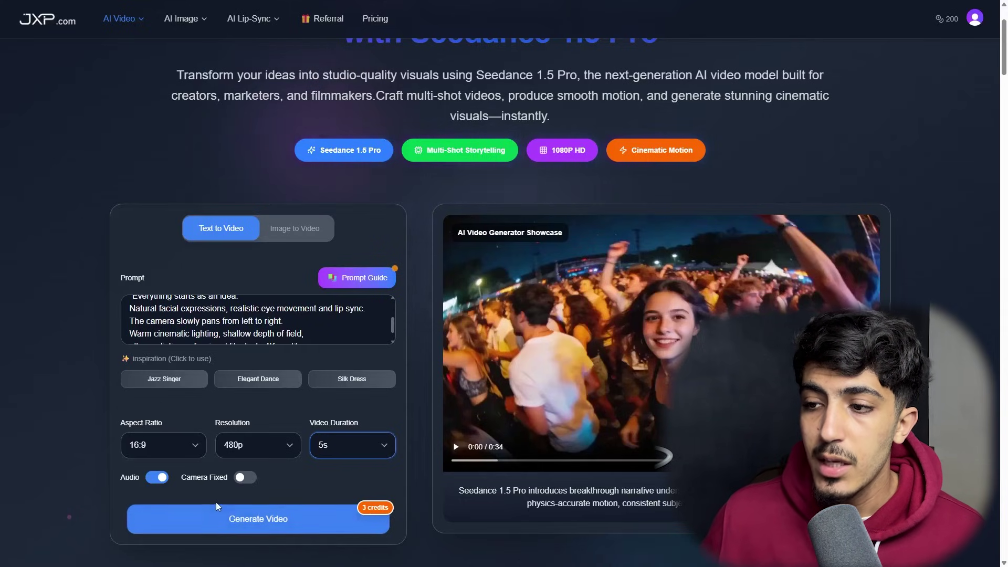
pyautogui.click(230, 525)
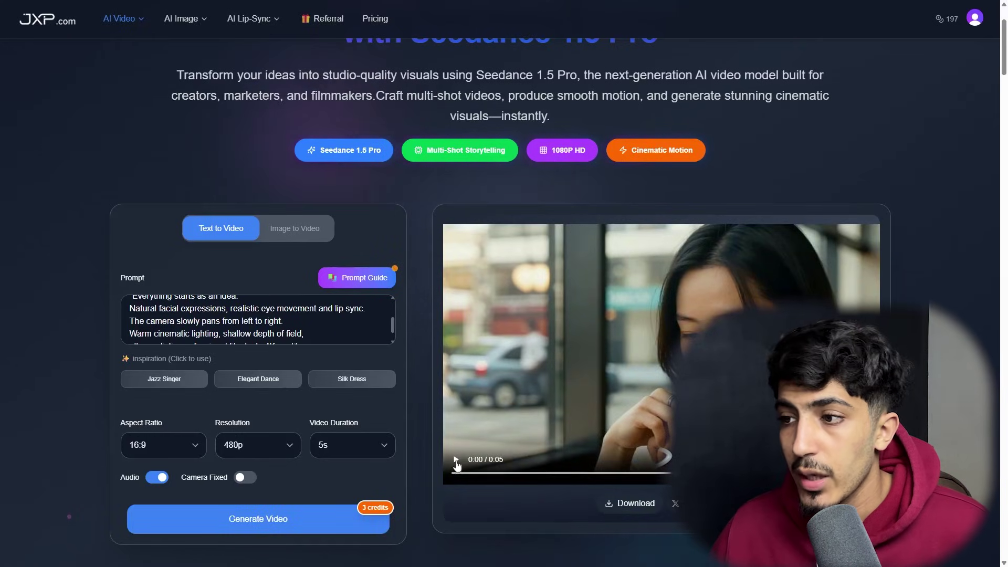
# Play and then pause the generated 5-second café clip of the young woman
pyautogui.click(456, 458)
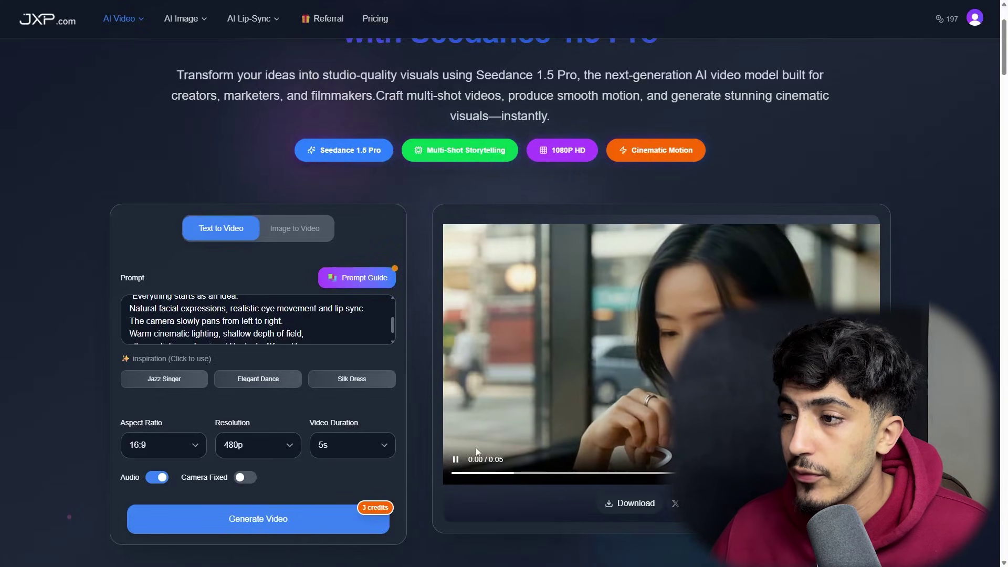
pyautogui.click(463, 458)
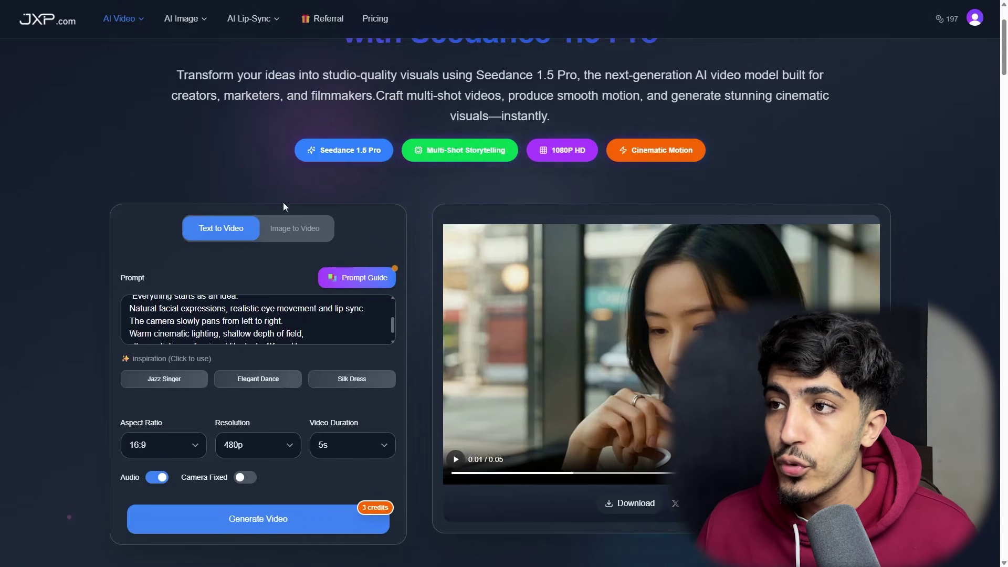
# Switch to Image to Video, keep 480p resolution, and upload the sunset rooftop and neon city frames
pyautogui.click(287, 229)
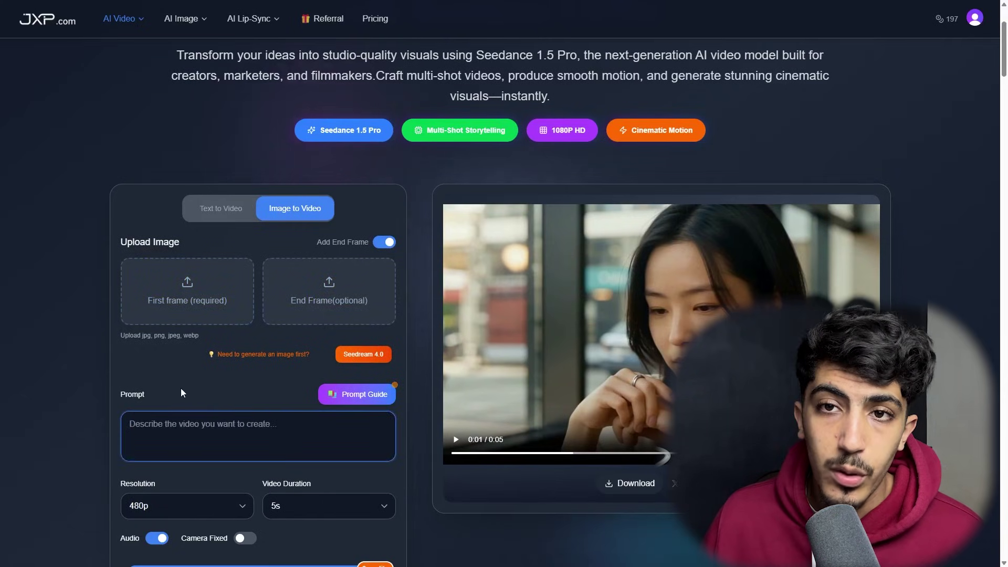
pyautogui.scroll(-1, 181, 399)
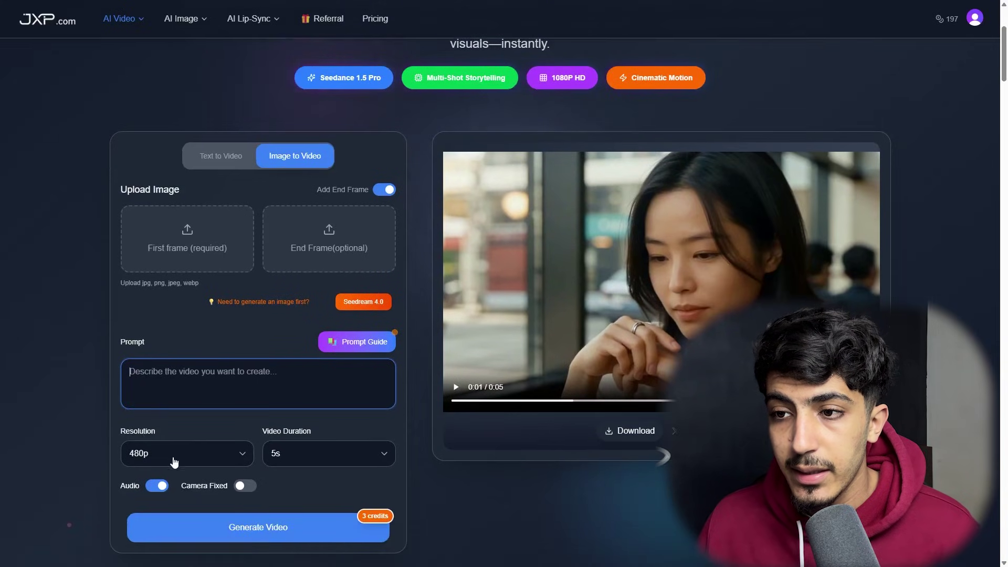
pyautogui.click(176, 461)
pyautogui.click(177, 473)
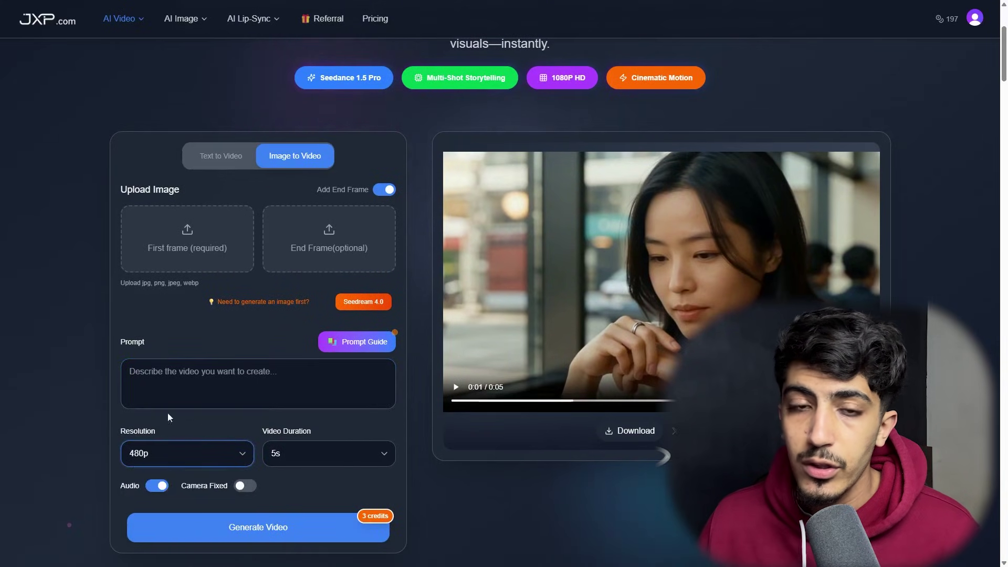
pyautogui.click(182, 238)
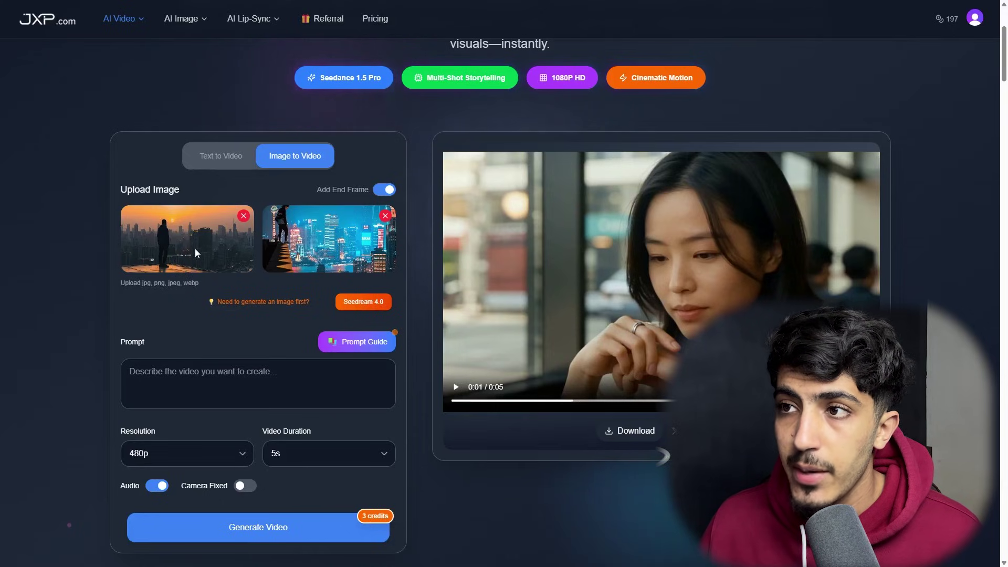
# Paste the night-rooftop prompt for the young man and generate the video
pyautogui.click(171, 373)
pyautogui.hotkey('ctrl', 'v')
pyautogui.scroll(3, 202, 396)
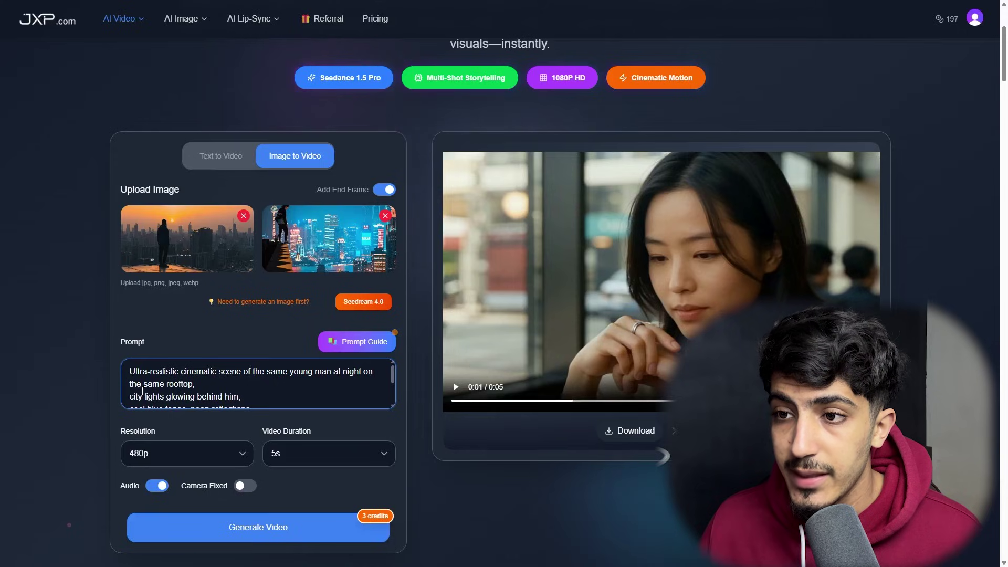
pyautogui.scroll(-3, 193, 393)
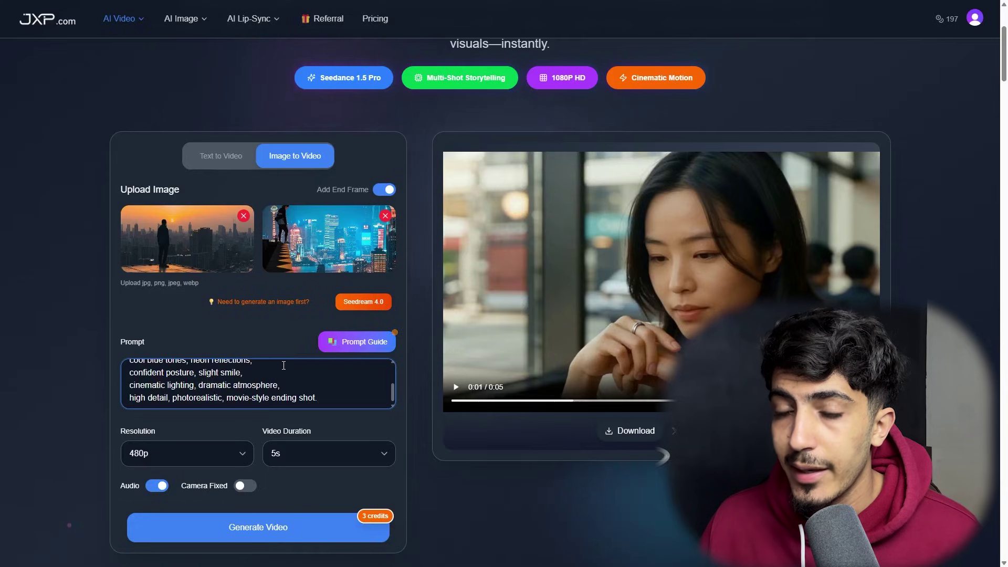
pyautogui.click(265, 525)
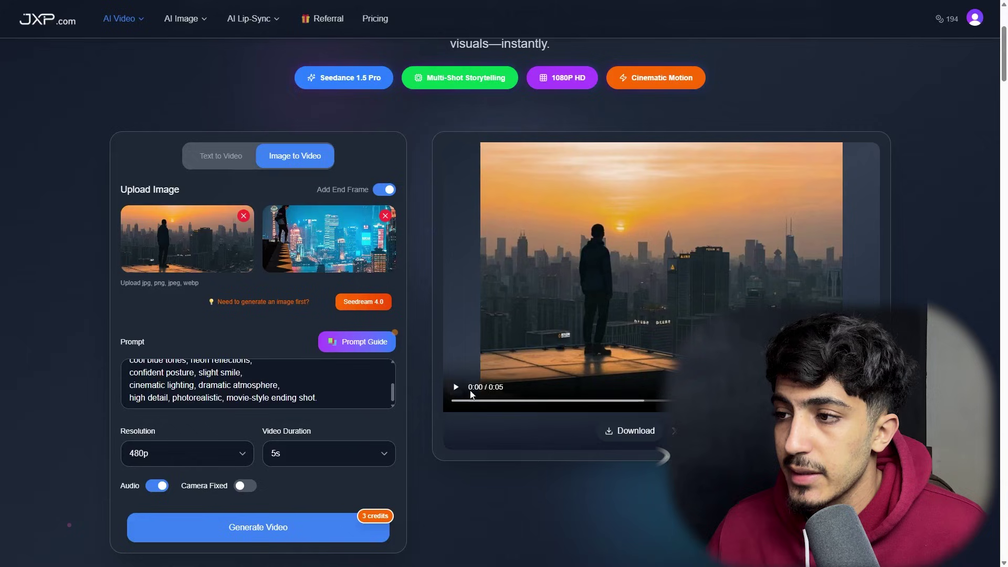
# Play the generated rooftop clip of the man against the sunset skyline
pyautogui.click(456, 388)
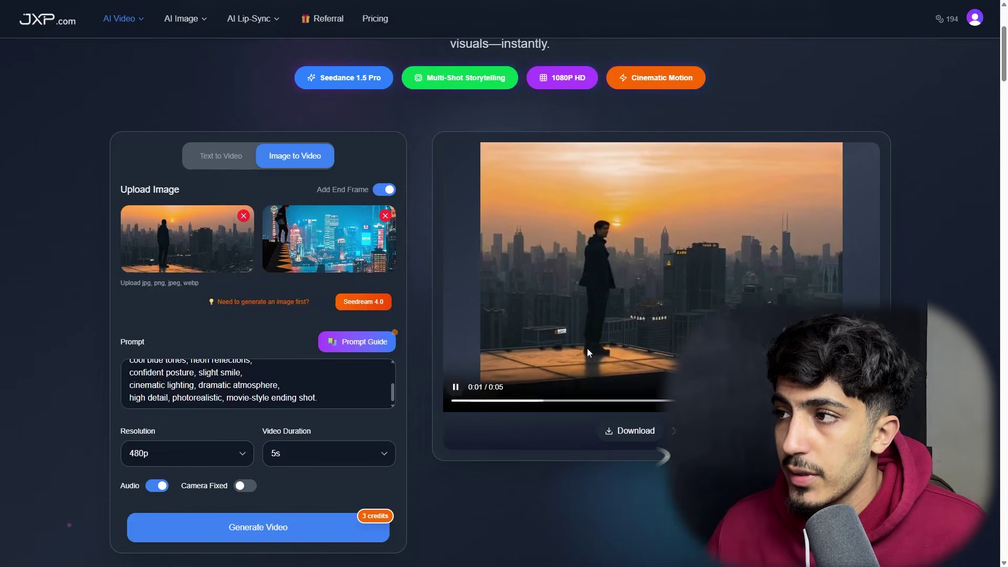